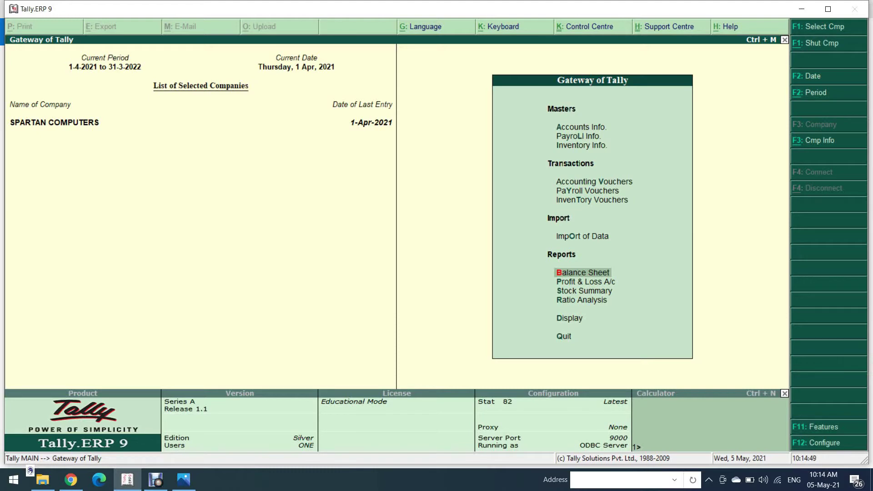
- Examine the supplier balances under Sundry Creditors in the Balance Sheet's Current Liabilities
{"action": "key", "text": "Return"}
{"action": "key", "text": "Down"}
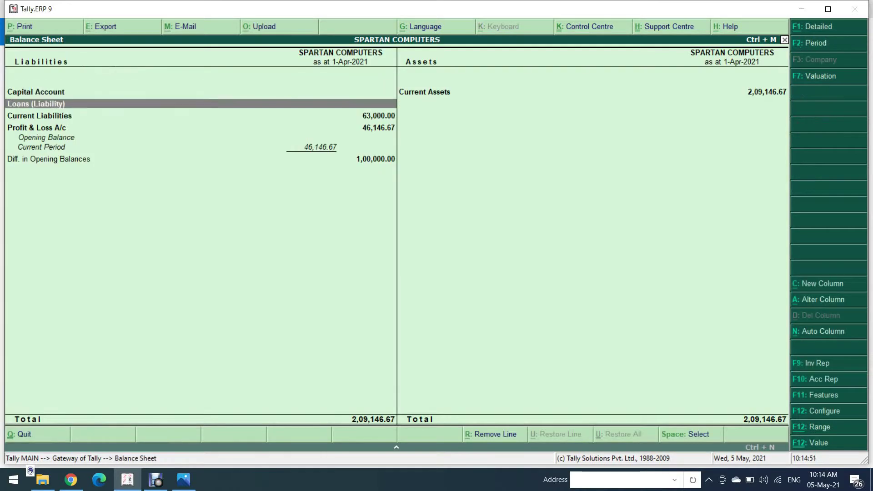
{"action": "key", "text": "Down"}
{"action": "key", "text": "Return"}
{"action": "key", "text": "Return"}
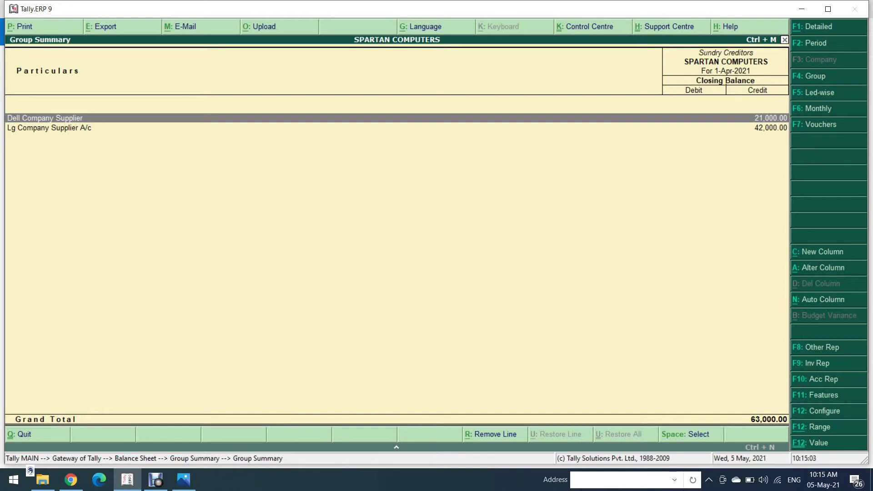
{"action": "key", "text": "Down"}
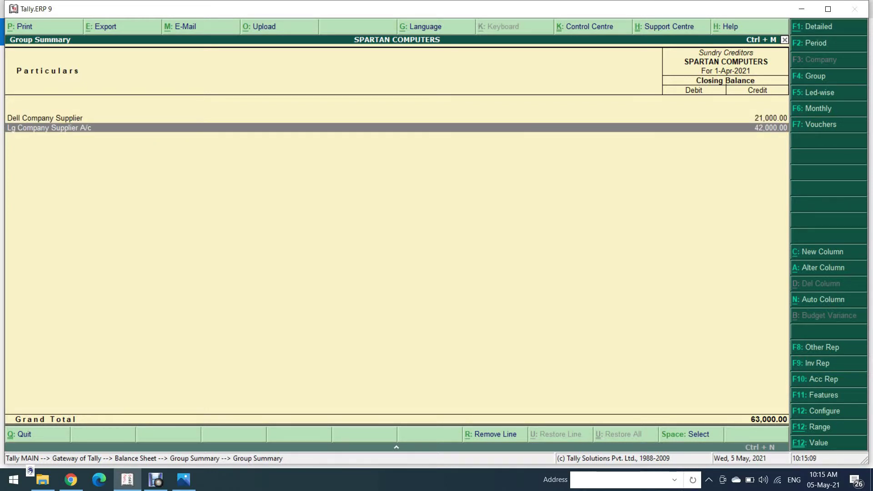
{"action": "key", "text": "Up"}
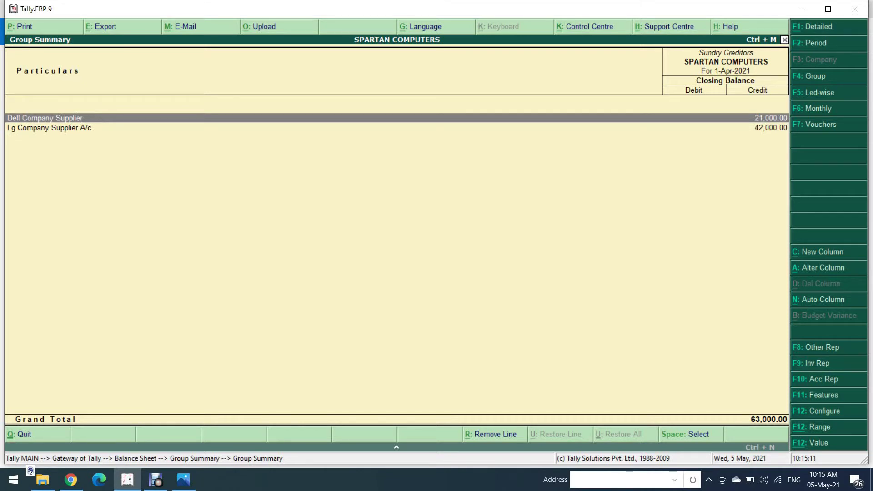
{"action": "key", "text": "Down"}
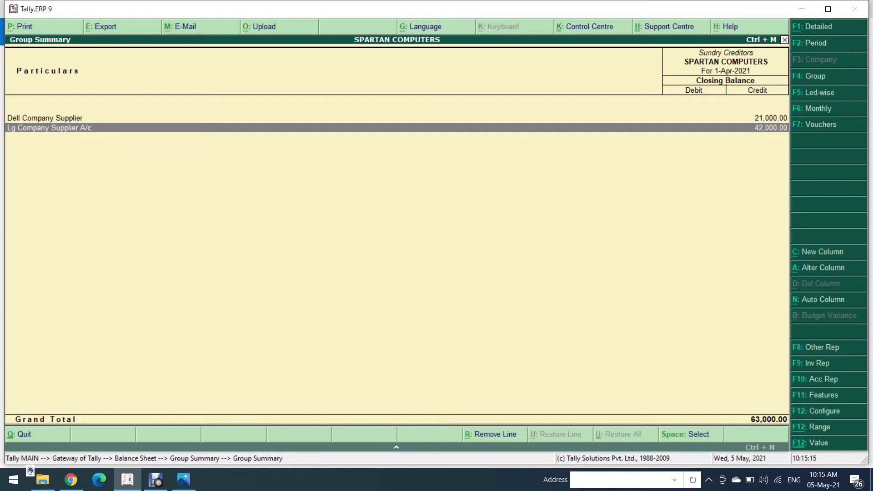
{"action": "key", "text": "Escape"}
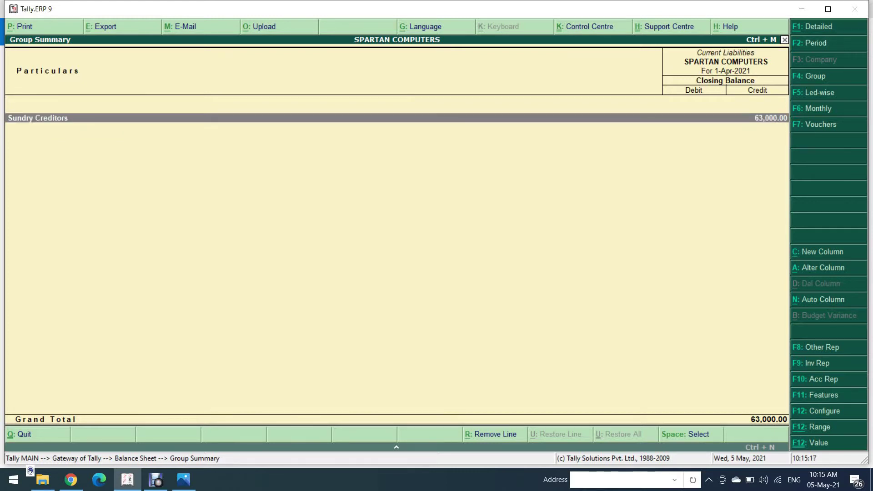
{"action": "key", "text": "Escape"}
- Examine the customer balances under Sundry Debtors in the Balance Sheet's Current Assets
{"action": "key", "text": "Right"}
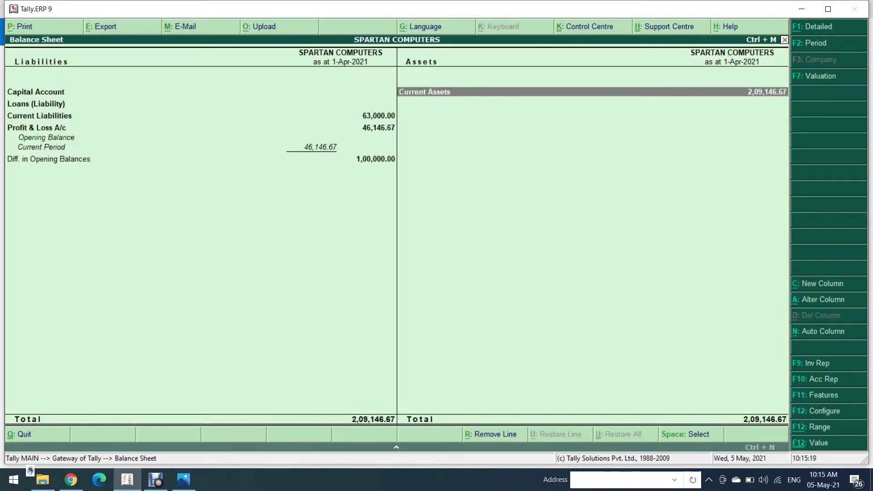
{"action": "key", "text": "Return"}
{"action": "key", "text": "Down"}
{"action": "key", "text": "Return"}
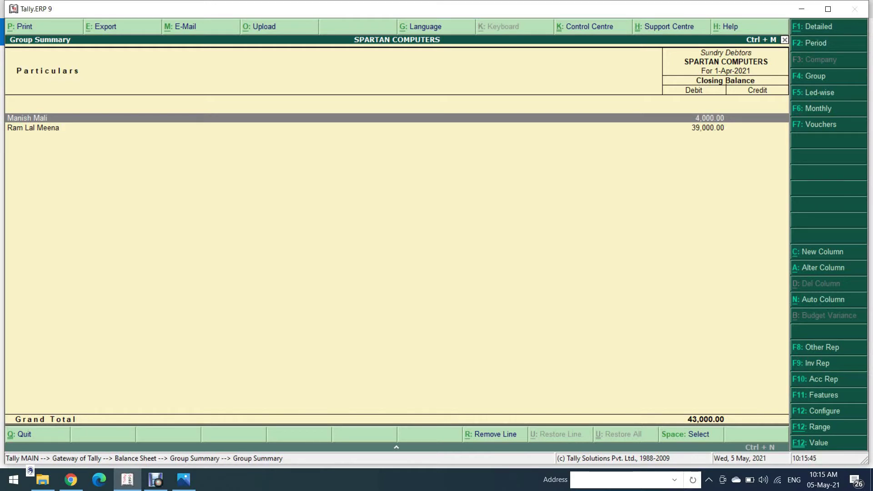
{"action": "key", "text": "Escape"}
{"action": "key", "text": "Escape"}
{"action": "key", "text": "Escape"}
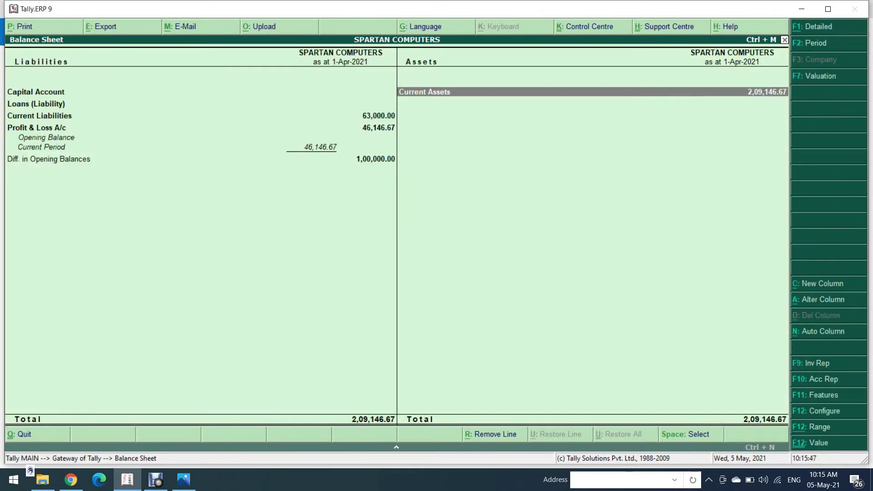
- Start a receipt voucher with the cost centre class Not Applicable and Cash as the receiving account
{"action": "key", "text": "Up"}
{"action": "key", "text": "Up"}
{"action": "key", "text": "Up"}
{"action": "key", "text": "Up"}
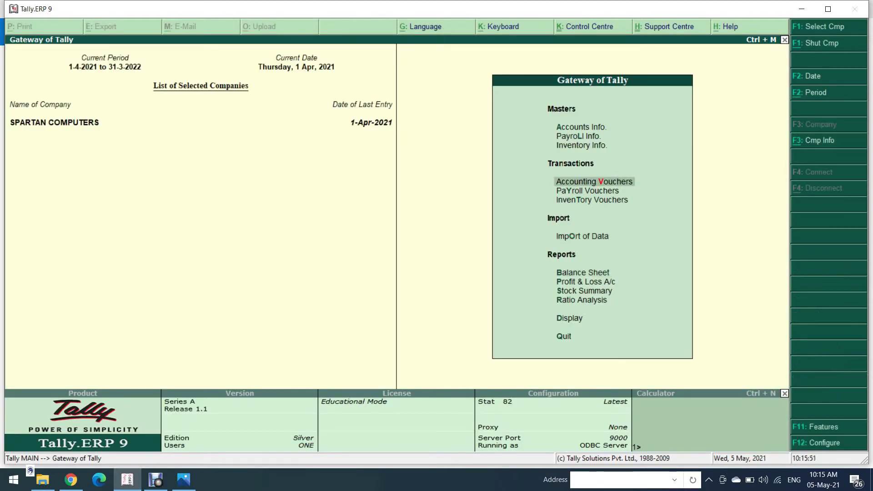
{"action": "key", "text": "Return"}
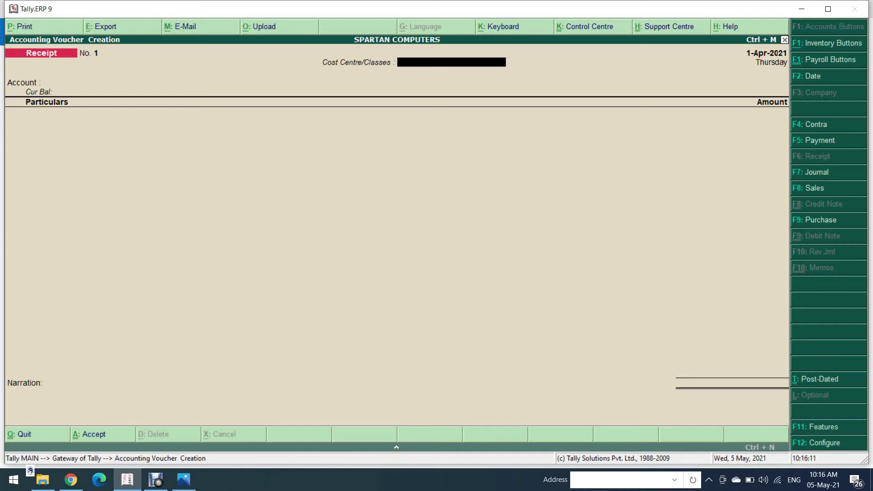
{"action": "key", "text": "Return"}
{"action": "key", "text": "Return"}
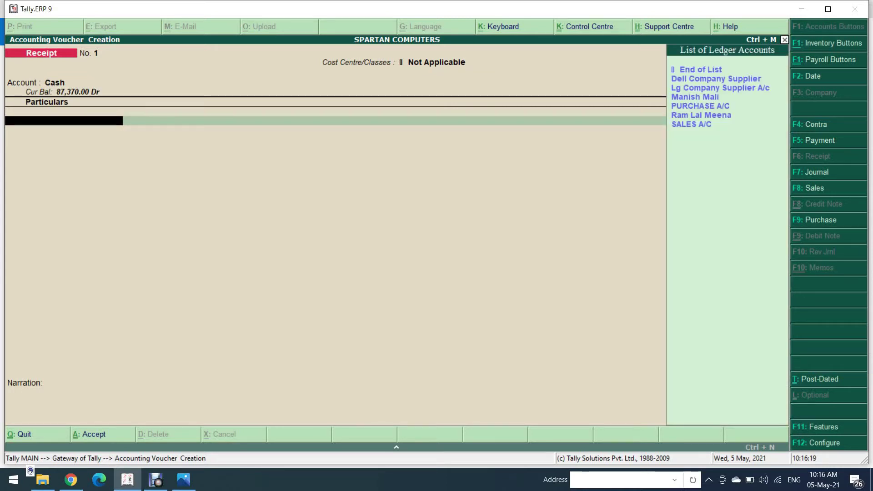
- Enter a receipt of 3,800 from the customer with the 4,000 debit balance
{"action": "key", "text": "Down"}
{"action": "key", "text": "Down"}
{"action": "key", "text": "Down"}
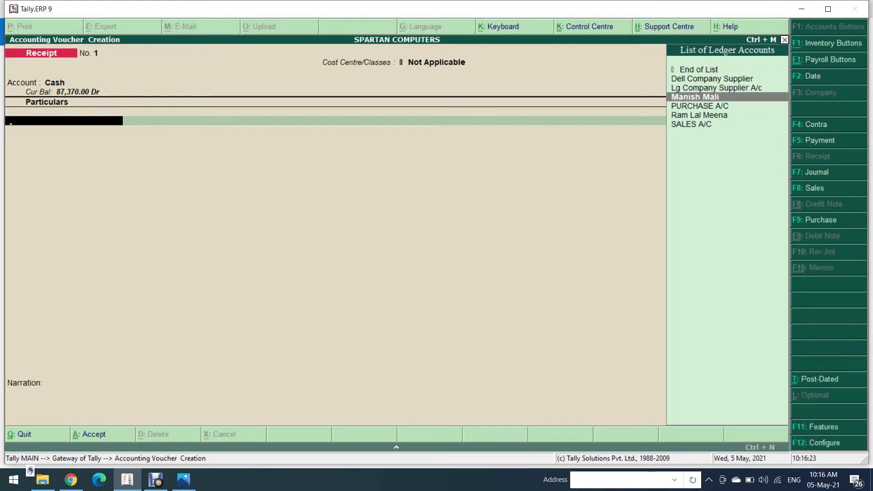
{"action": "key", "text": "Return"}
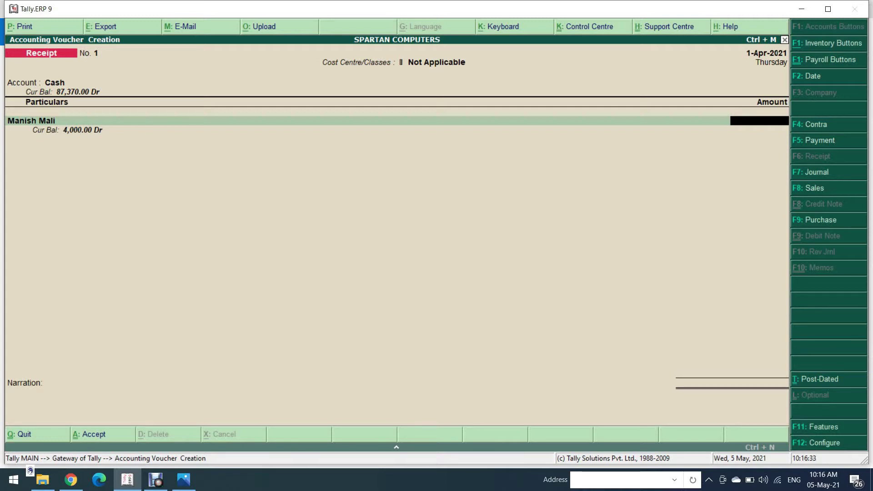
{"action": "type", "text": "3800"}
{"action": "key", "text": "Return"}
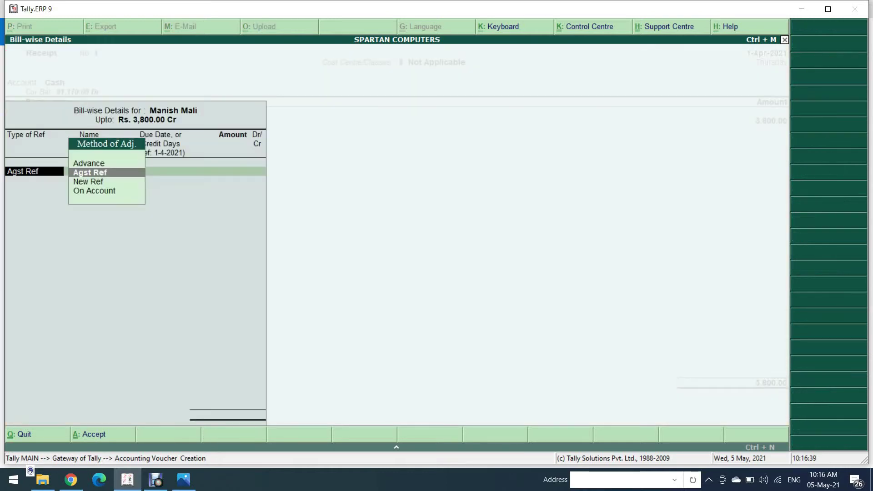
- Allocate the full 3,800 receipt as Agst Ref to bill 2
{"action": "key", "text": "Return"}
{"action": "key", "text": "Return"}
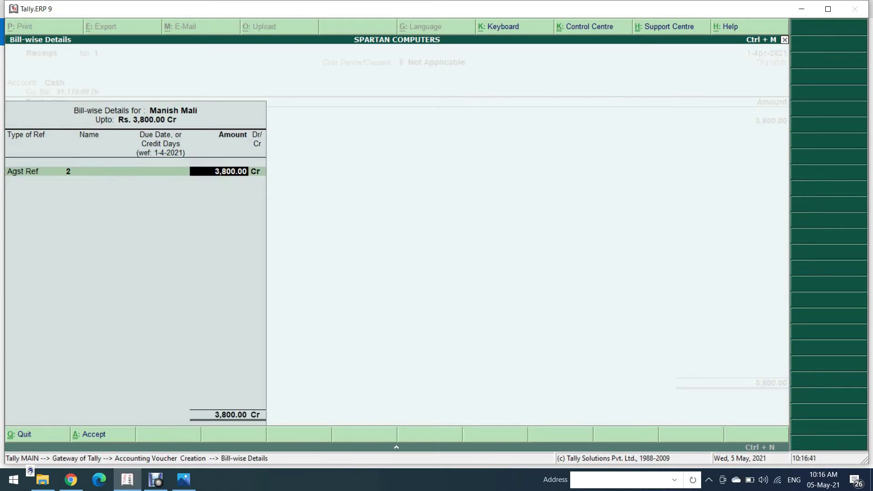
{"action": "key", "text": "Return"}
{"action": "key", "text": "Return"}
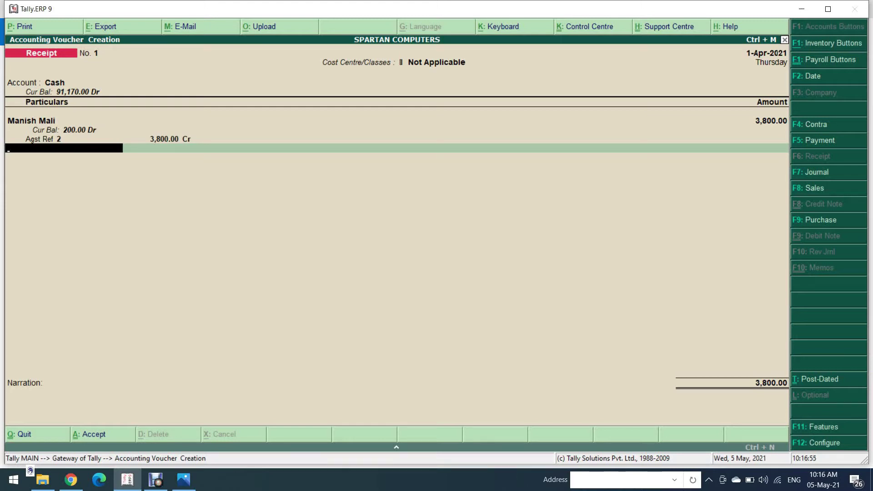
- Add a second receipt line of 35,000 from the customer with the 39,000 debit balance
{"action": "key", "text": "Down"}
{"action": "key", "text": "Down"}
{"action": "key", "text": "Down"}
{"action": "key", "text": "Down"}
{"action": "key", "text": "Down"}
{"action": "key", "text": "Down"}
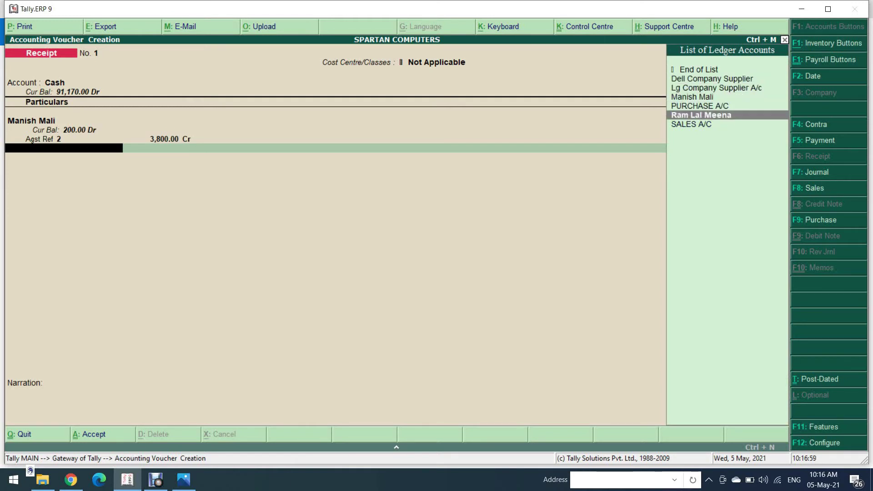
{"action": "key", "text": "Return"}
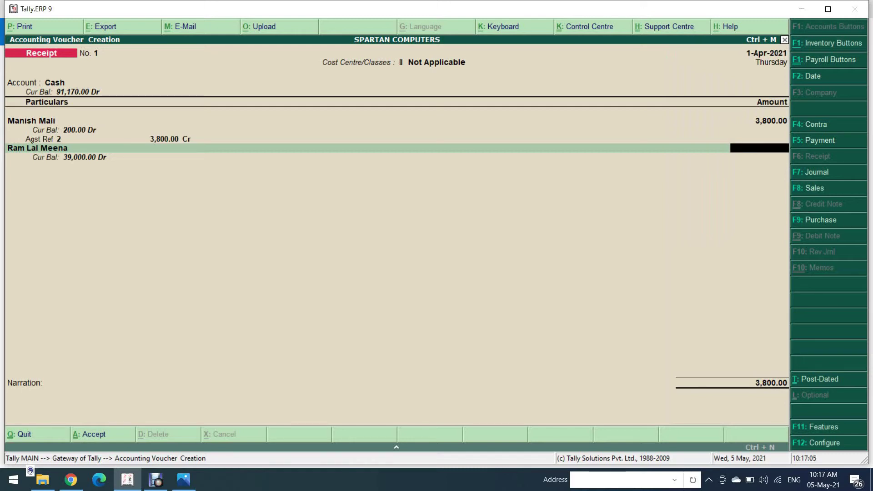
{"action": "type", "text": "35000"}
{"action": "key", "text": "Return"}
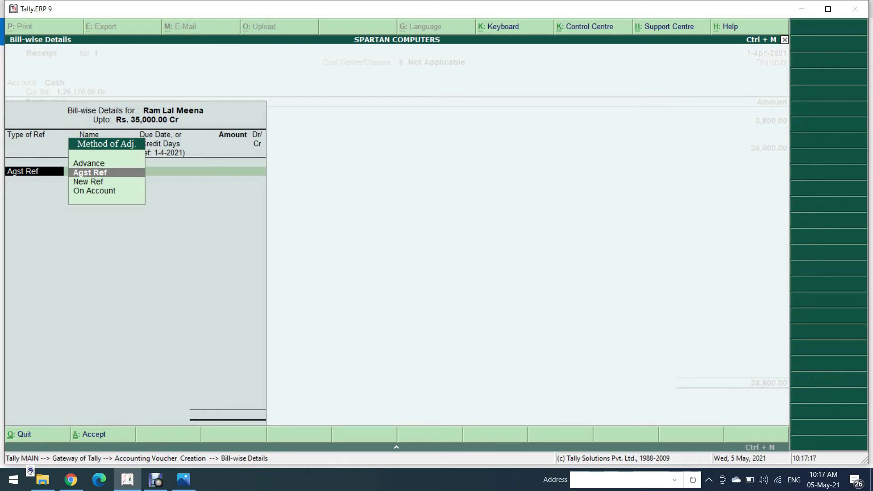
- Allocate the full 35,000 receipt as Agst Ref to bill 3
{"action": "key", "text": "Return"}
{"action": "key", "text": "Return"}
{"action": "key", "text": "Return"}
{"action": "key", "text": "Return"}
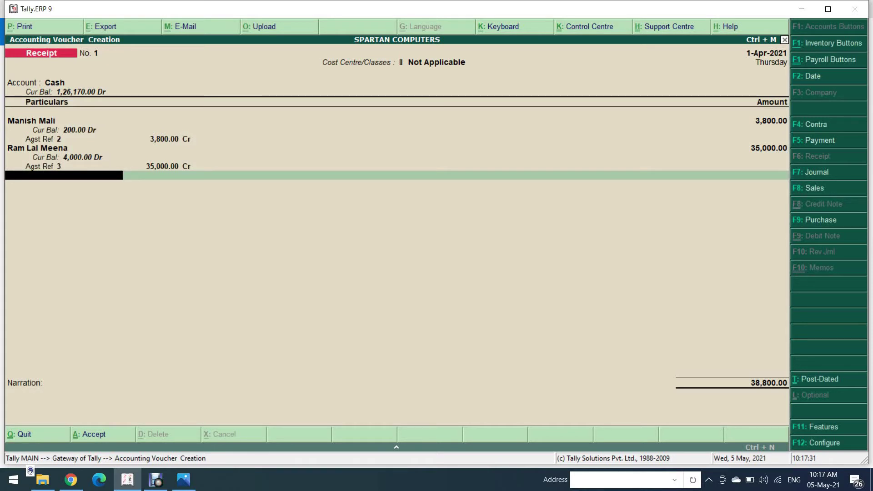
- Save the receipt voucher without a narration and leave voucher entry
{"action": "key", "text": "Return"}
{"action": "key", "text": "Return"}
{"action": "key", "text": "Return"}
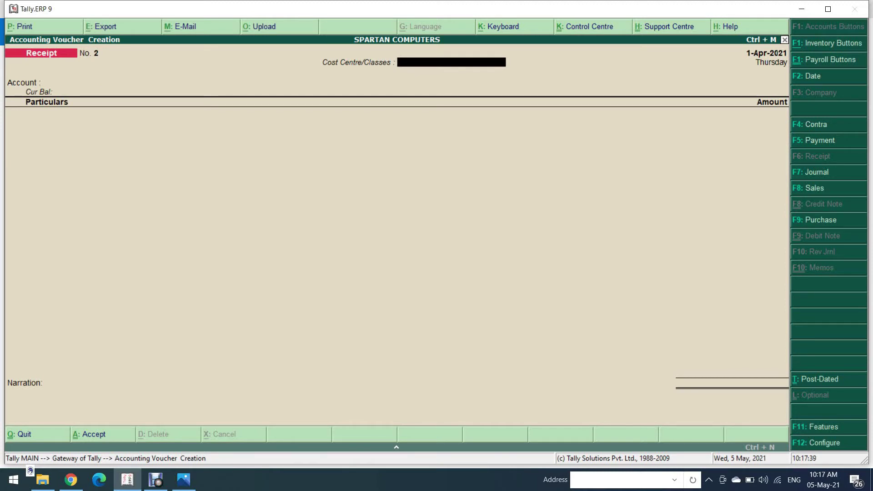
{"action": "key", "text": "Escape"}
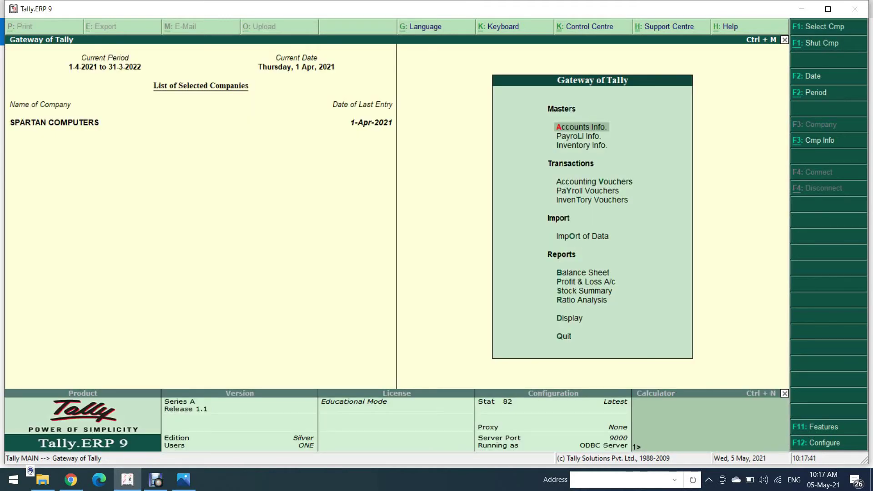
- Examine the closing stock, Sundry Debtors and Cash-in-hand balances under Current Assets in the Balance Sheet
{"action": "key", "text": "Down"}
{"action": "key", "text": "Down"}
{"action": "key", "text": "Down"}
{"action": "key", "text": "Down"}
{"action": "key", "text": "Down"}
{"action": "key", "text": "Down"}
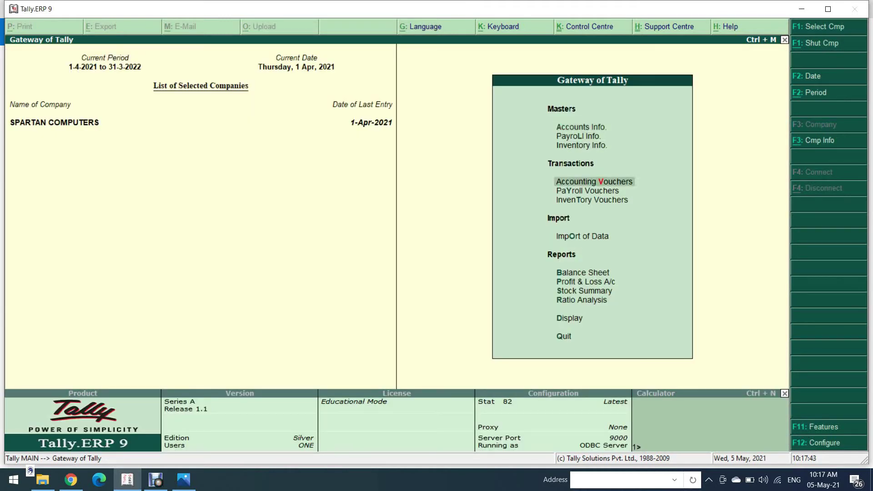
{"action": "key", "text": "Down"}
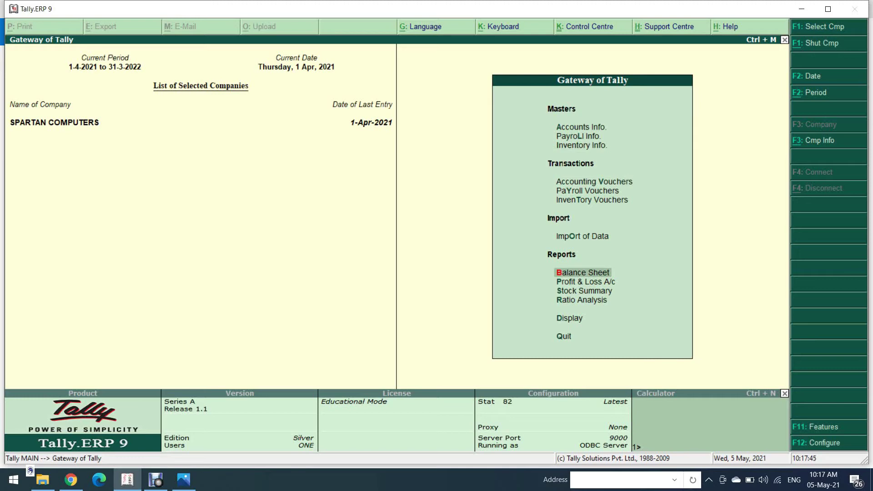
{"action": "key", "text": "Return"}
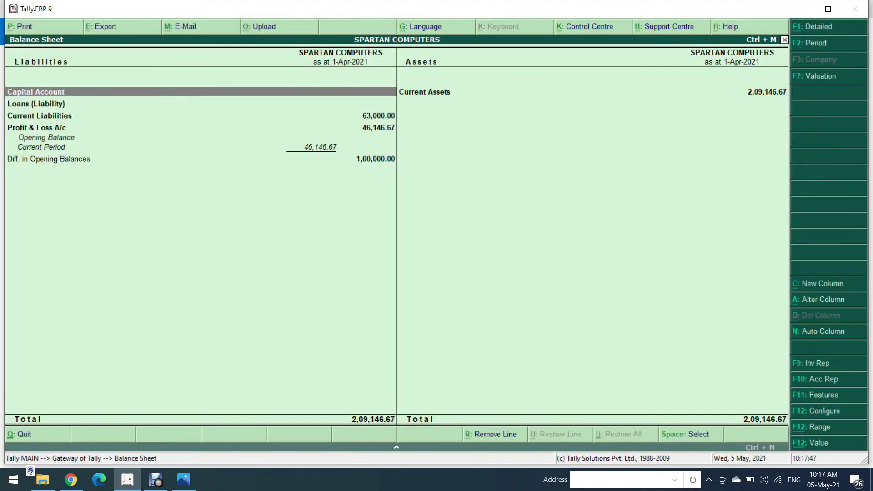
{"action": "key", "text": "Right"}
{"action": "key", "text": "Return"}
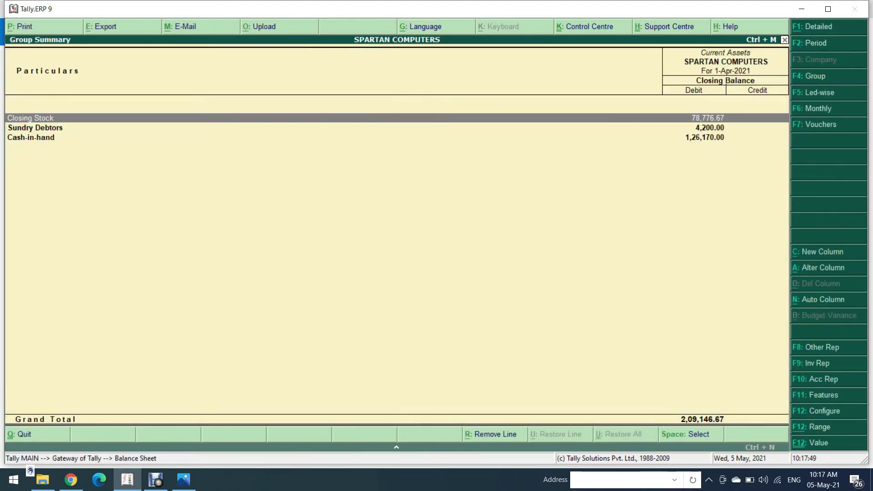
{"action": "key", "text": "Down"}
{"action": "key", "text": "Down"}
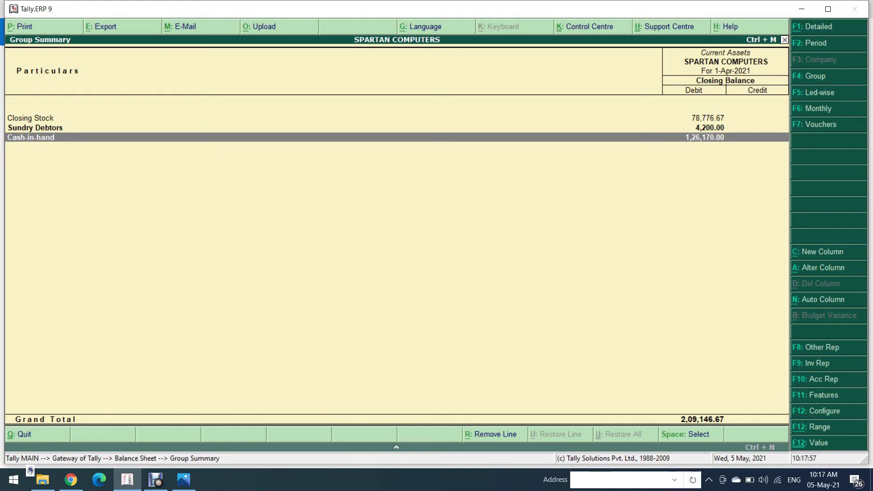
{"action": "key", "text": "Escape"}
- Check the Dell and Lg supplier balances under Sundry Creditors, then close the Balance Sheet
{"action": "key", "text": "Left"}
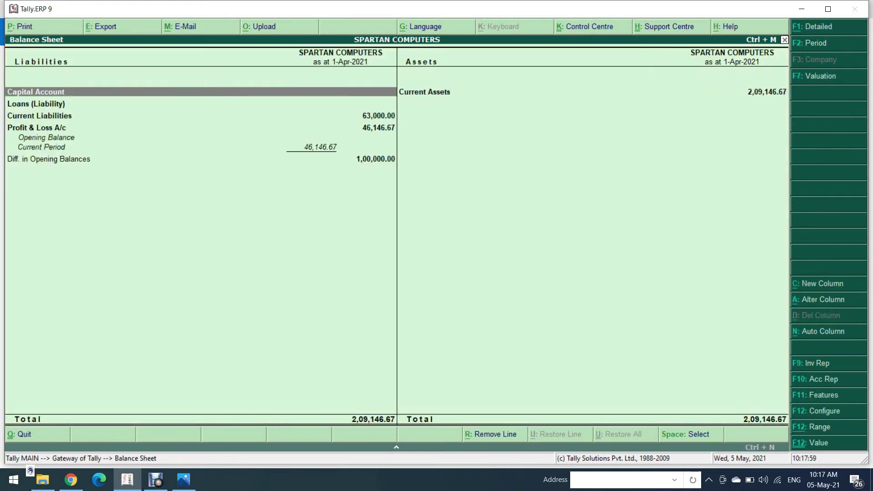
{"action": "key", "text": "Down"}
{"action": "key", "text": "Down"}
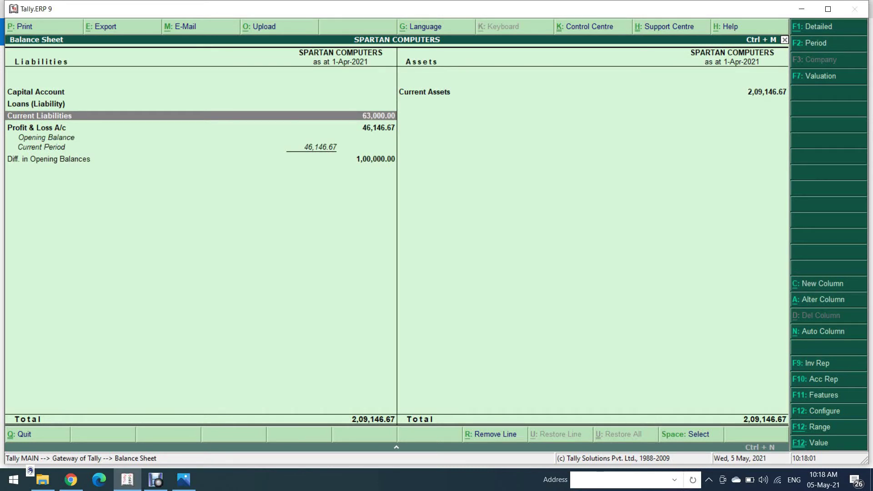
{"action": "key", "text": "Return"}
{"action": "key", "text": "Return"}
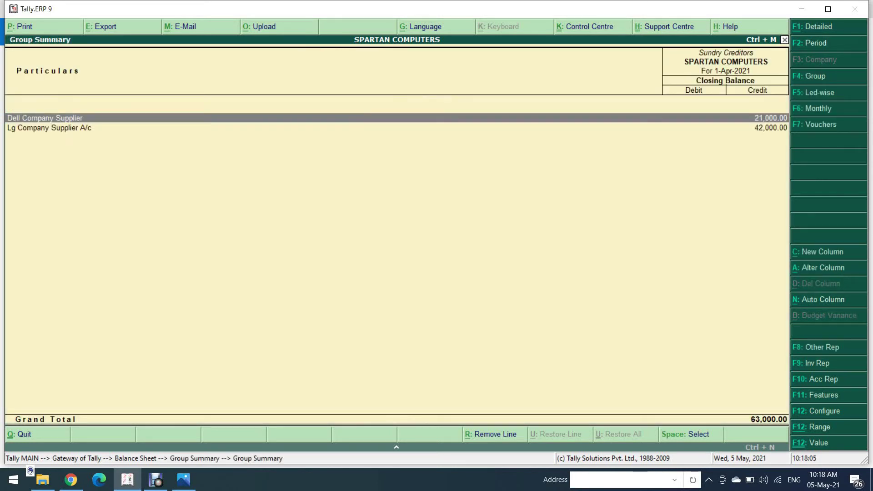
{"action": "key", "text": "Down"}
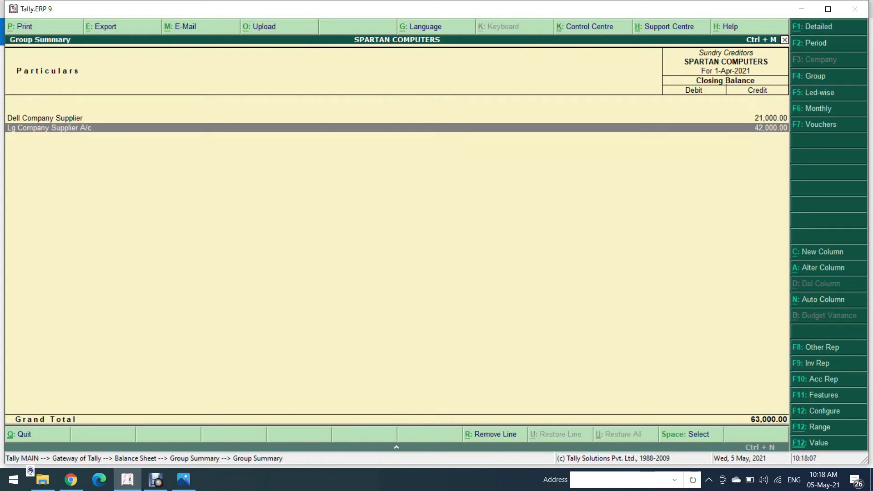
{"action": "key", "text": "Escape"}
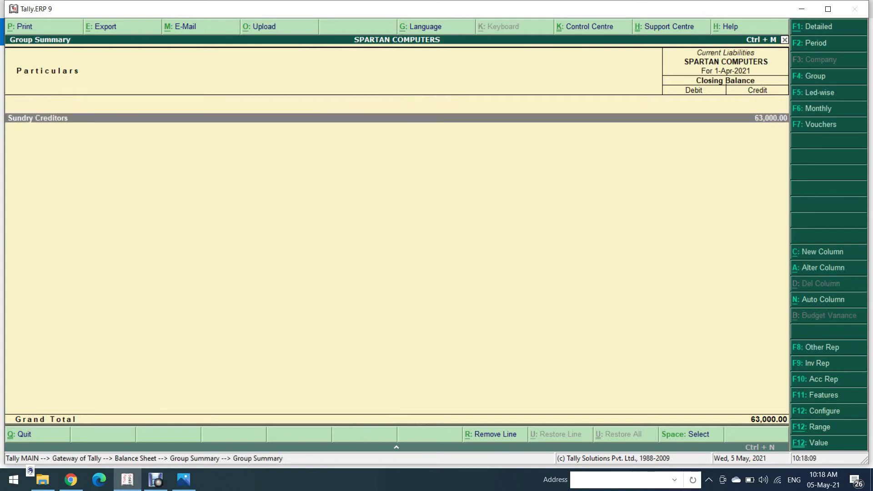
{"action": "key", "text": "Escape"}
{"action": "key", "text": "Escape"}
- Open accounting voucher creation for a new entry
{"action": "key", "text": "Up"}
{"action": "key", "text": "Up"}
{"action": "key", "text": "Up"}
{"action": "key", "text": "Up"}
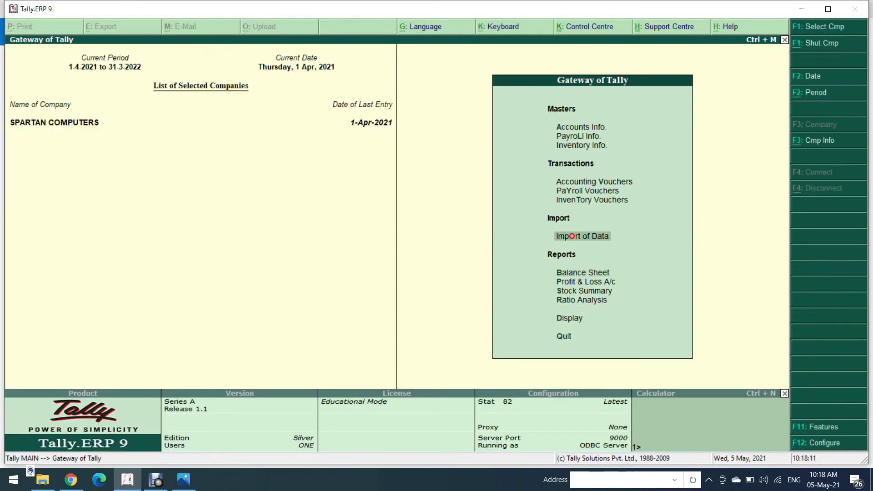
{"action": "key", "text": "Return"}
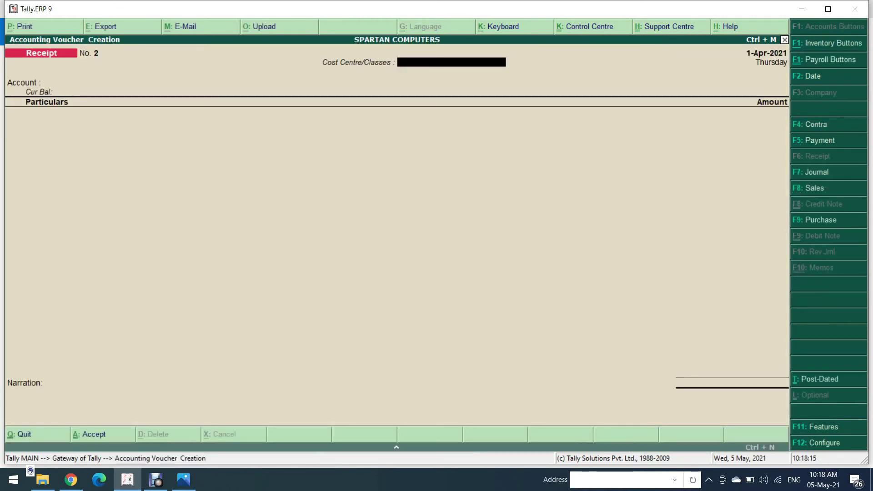
- Start a Payment voucher with no cost centre class and Cash as the paying account
{"action": "key", "text": "F5"}
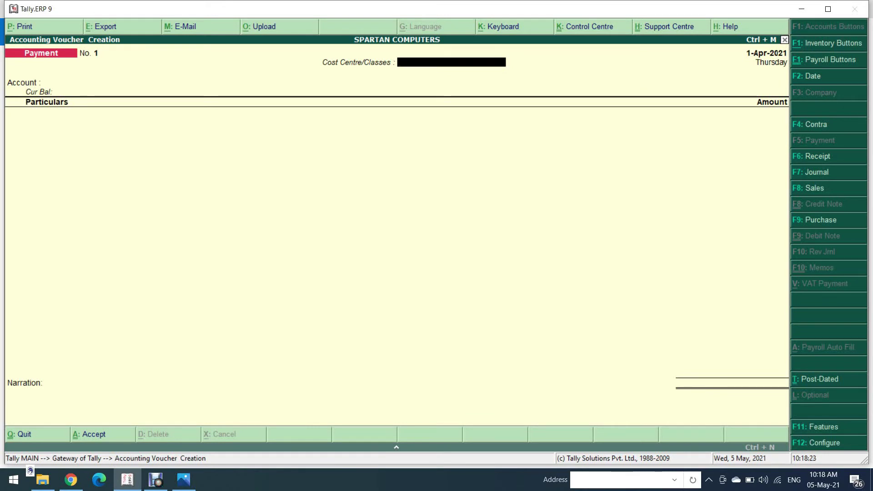
{"action": "key", "text": "Return"}
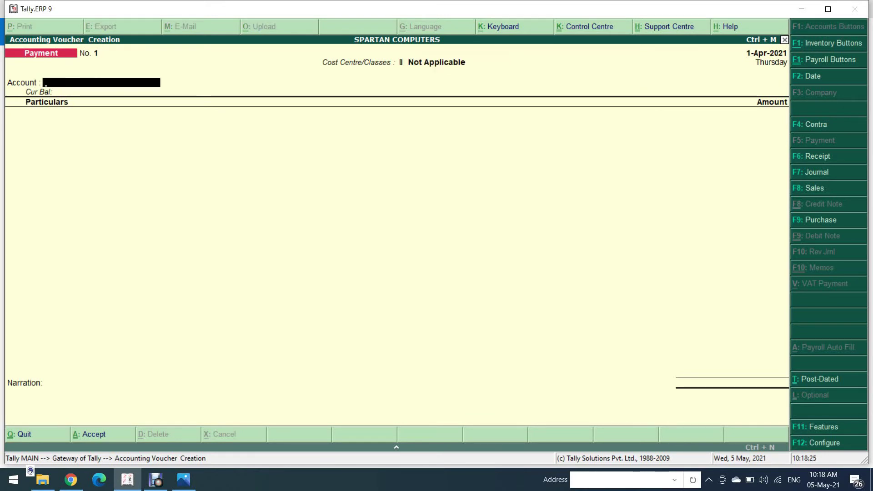
{"action": "type", "text": "cash"}
{"action": "key", "text": "Return"}
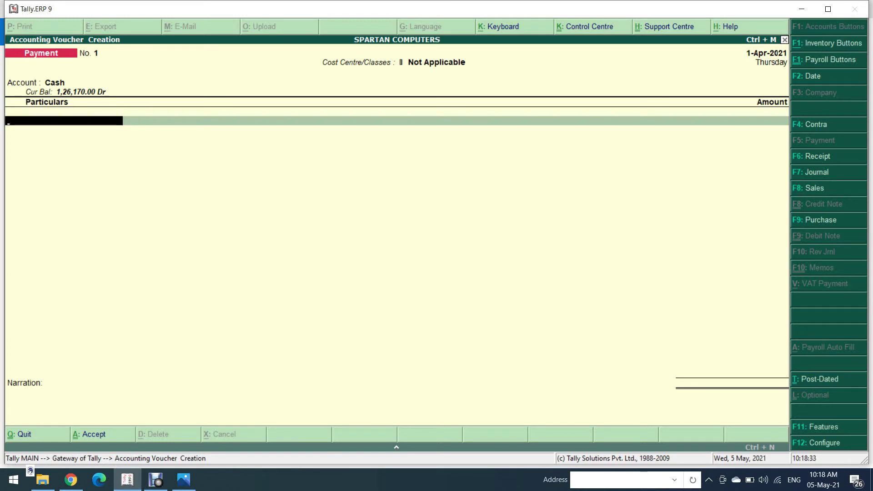
- Enter a 20,000 payment to Dell Company Supplier, adjusted as Agst Ref against bill 3
{"action": "key", "text": "space"}
{"action": "key", "text": "Down"}
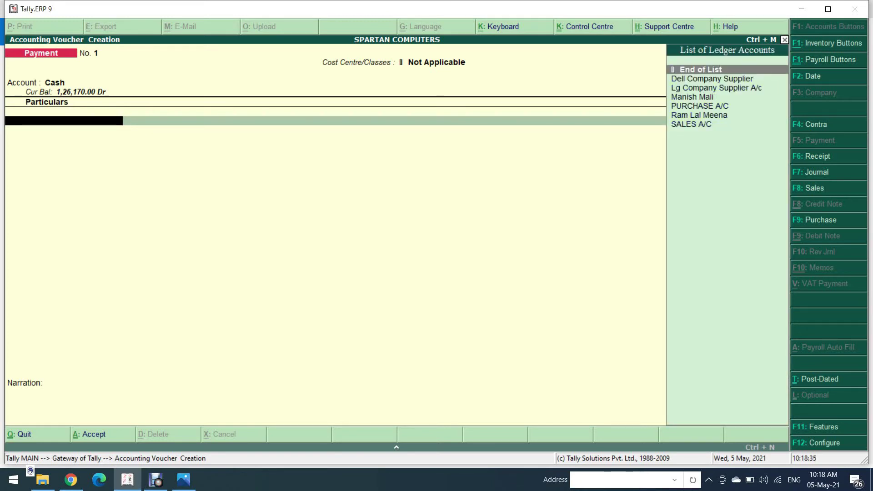
{"action": "key", "text": "Down"}
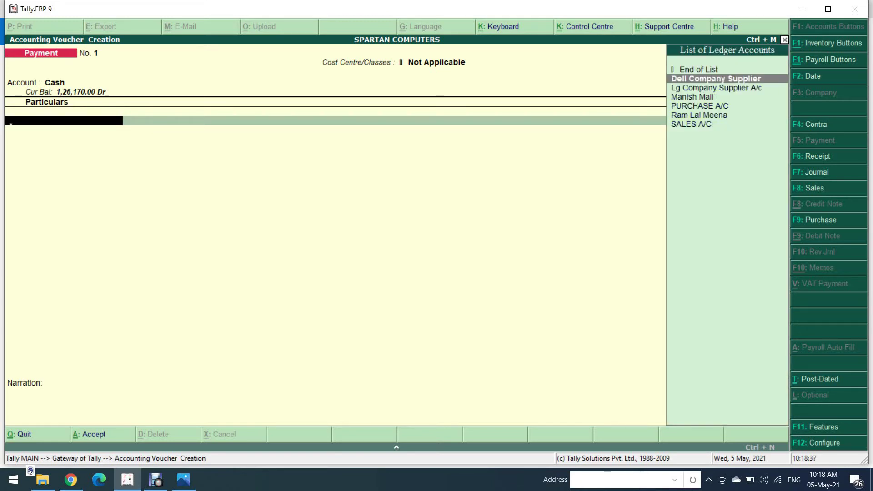
{"action": "key", "text": "Return"}
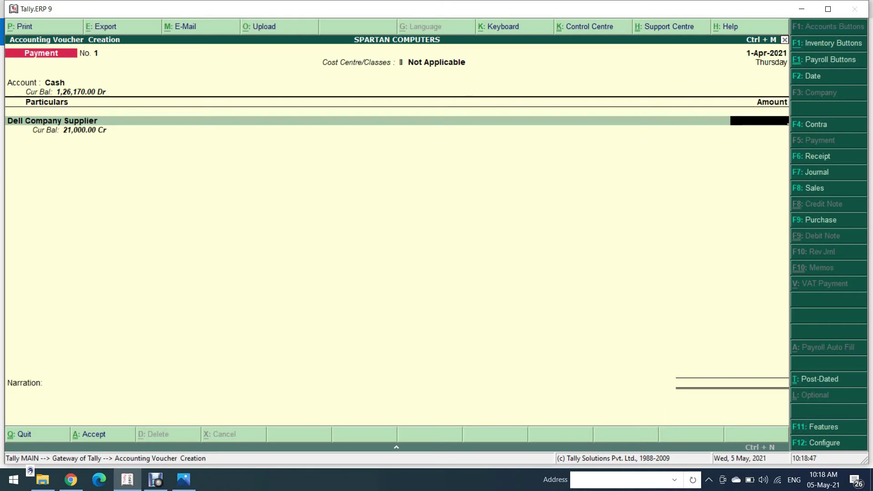
{"action": "type", "text": "20000"}
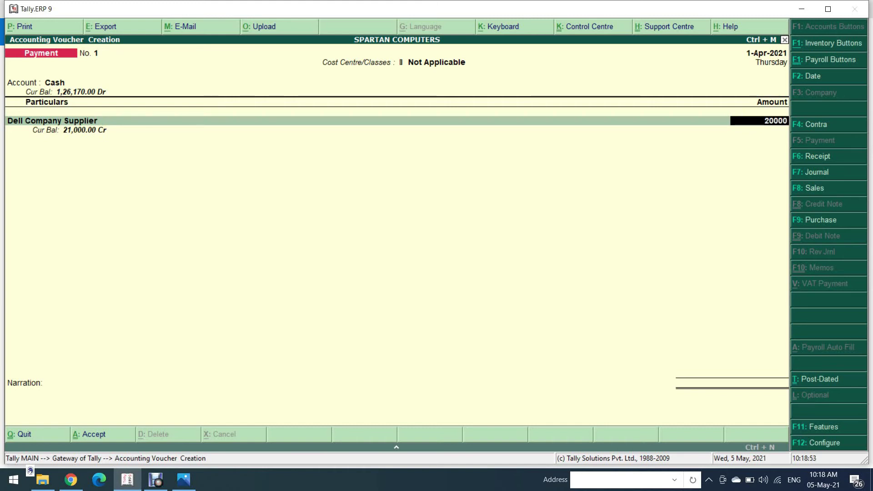
{"action": "key", "text": "Return"}
{"action": "key", "text": "Return"}
{"action": "key", "text": "Return"}
{"action": "key", "text": "Return"}
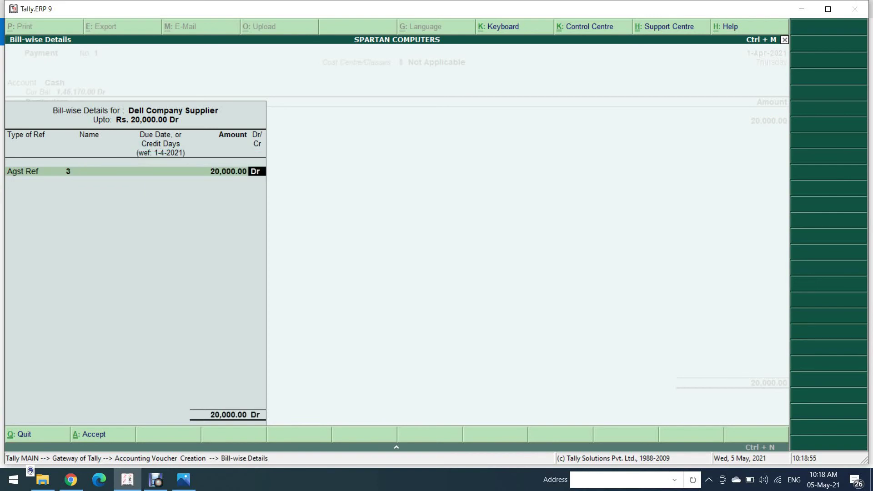
{"action": "key", "text": "Return"}
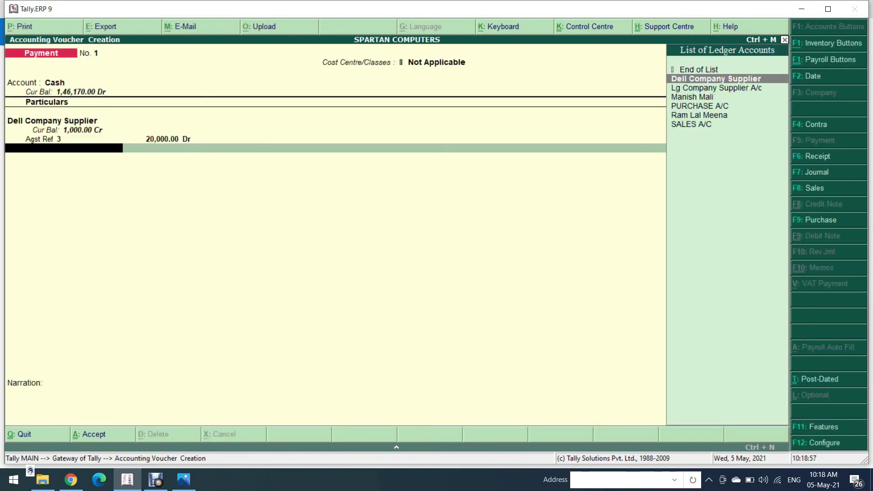
- Add a 40,000 payment to Lg Company Supplier A/c, adjusted as Agst Ref against bill 2
{"action": "key", "text": "Down"}
{"action": "key", "text": "Return"}
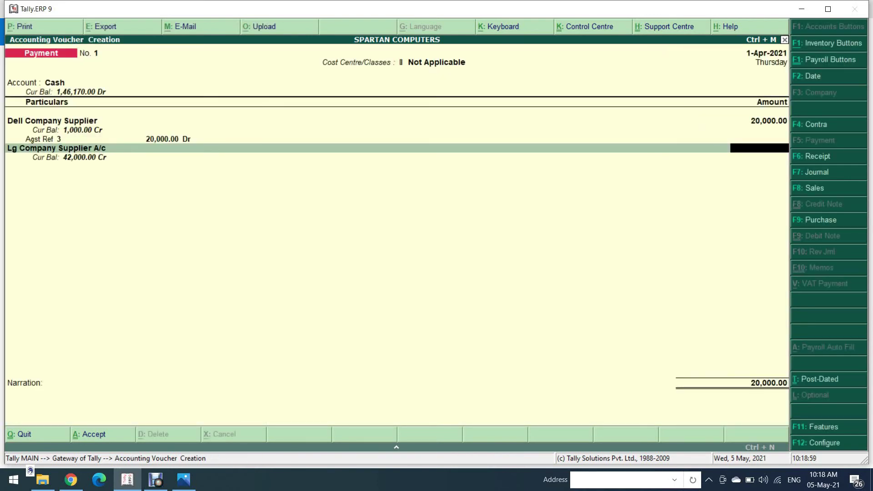
{"action": "type", "text": "40000"}
{"action": "key", "text": "Return"}
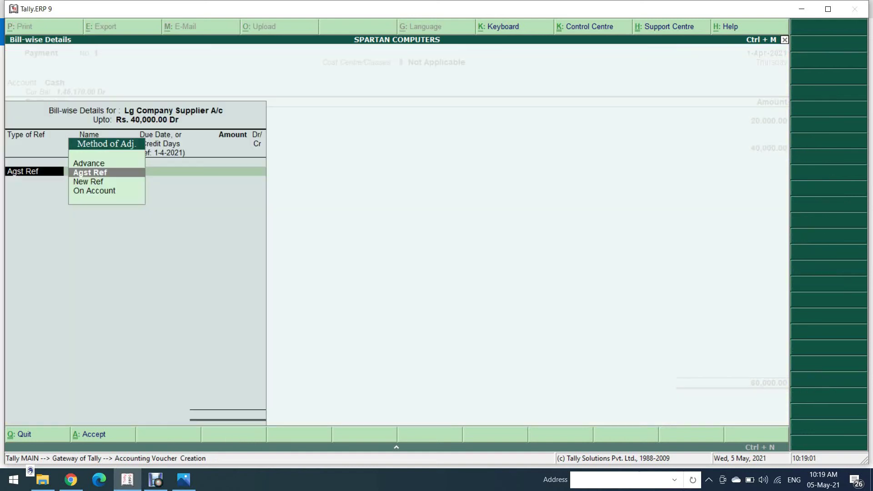
{"action": "key", "text": "Return"}
{"action": "key", "text": "Return"}
{"action": "key", "text": "Return"}
{"action": "key", "text": "Return"}
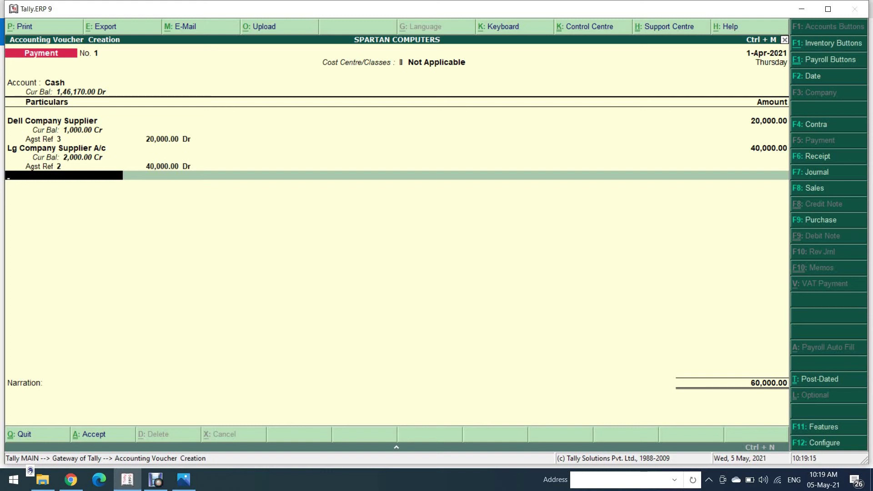
- Save the payment voucher without a narration and leave voucher entry
{"action": "key", "text": "Return"}
{"action": "key", "text": "Return"}
{"action": "key", "text": "Return"}
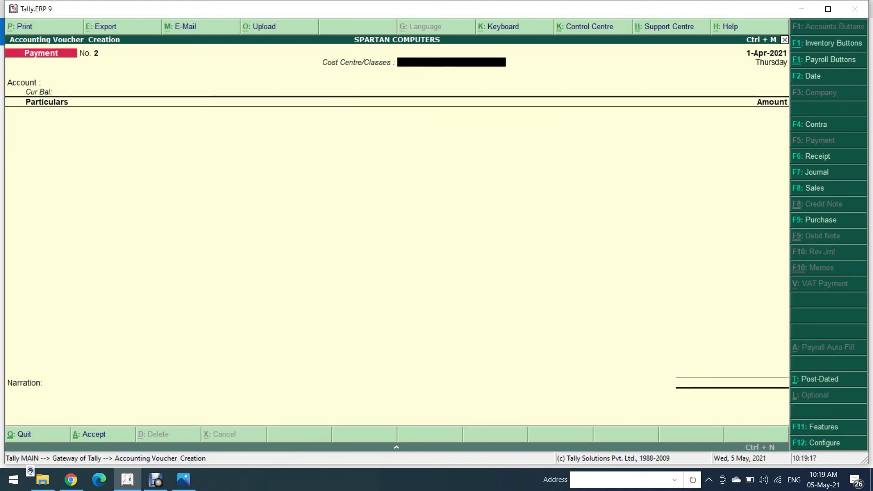
{"action": "key", "text": "Escape"}
{"action": "key", "text": "Return"}
- Open the Balance Sheet of Spartan Computers
{"action": "key", "text": "Down"}
{"action": "key", "text": "Down"}
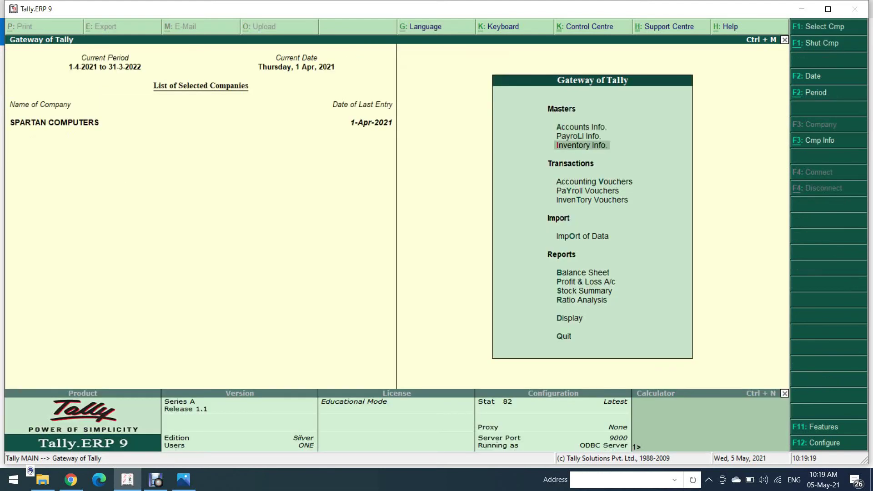
{"action": "key", "text": "Down"}
{"action": "key", "text": "Down"}
{"action": "key", "text": "Down"}
{"action": "key", "text": "Down"}
{"action": "key", "text": "Down"}
{"action": "key", "text": "Down"}
{"action": "key", "text": "Up"}
{"action": "key", "text": "Return"}
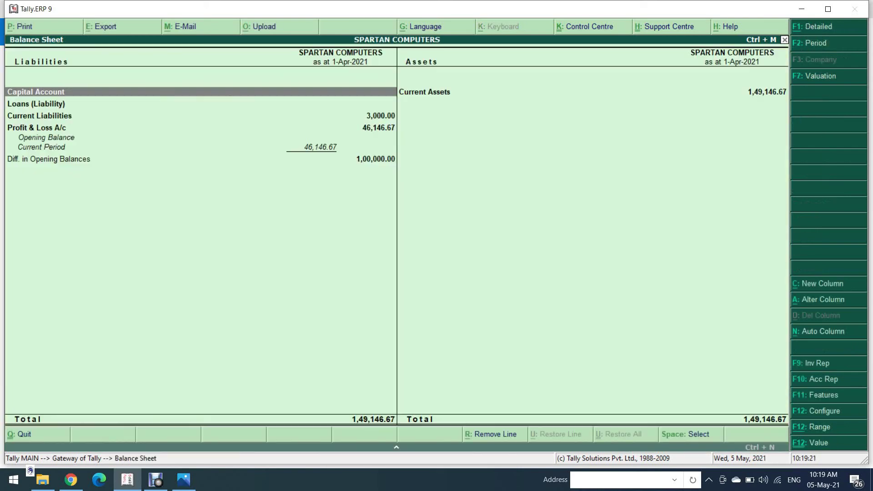
- Examine the monthly ledger summaries of Dell Company Supplier and Lg Company Supplier A/c under Sundry Creditors in Current Liabilities
{"action": "key", "text": "Down"}
{"action": "key", "text": "Down"}
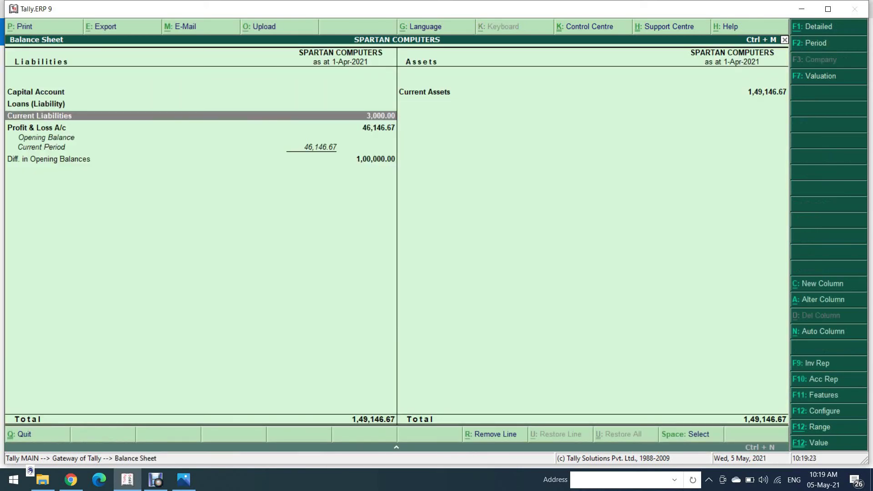
{"action": "key", "text": "Return"}
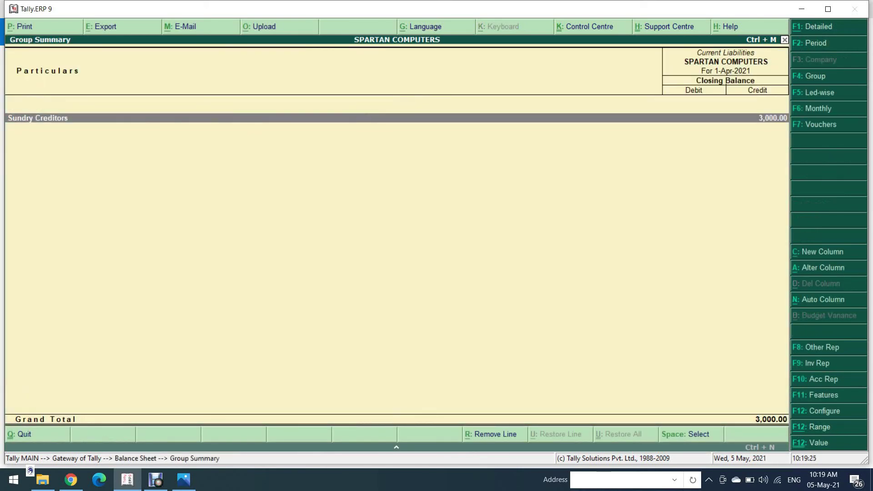
{"action": "key", "text": "Return"}
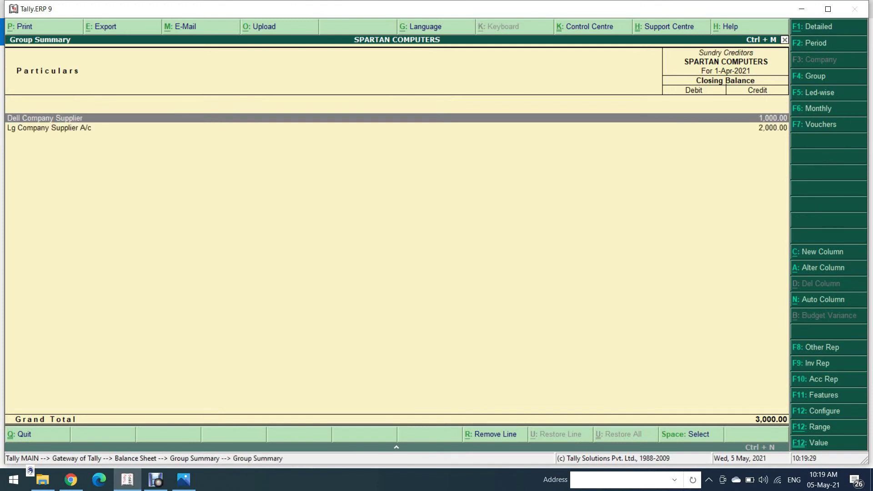
{"action": "key", "text": "Return"}
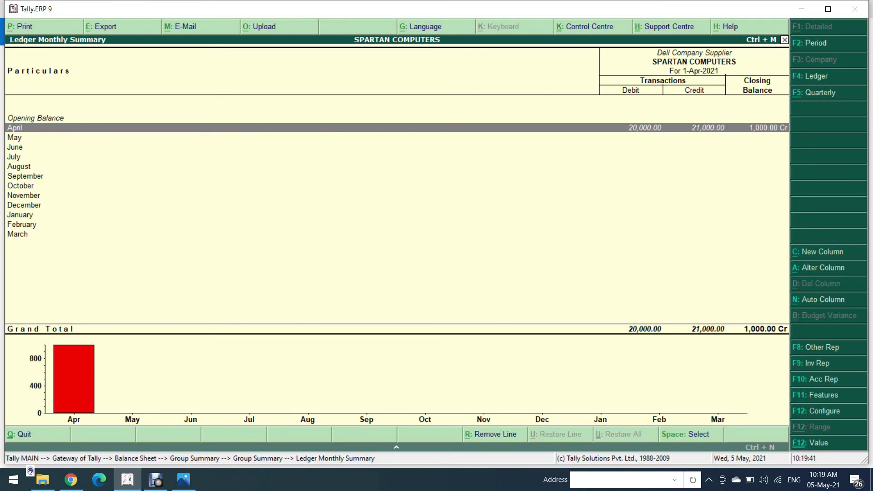
{"action": "key", "text": "Escape"}
{"action": "key", "text": "Down"}
{"action": "key", "text": "Return"}
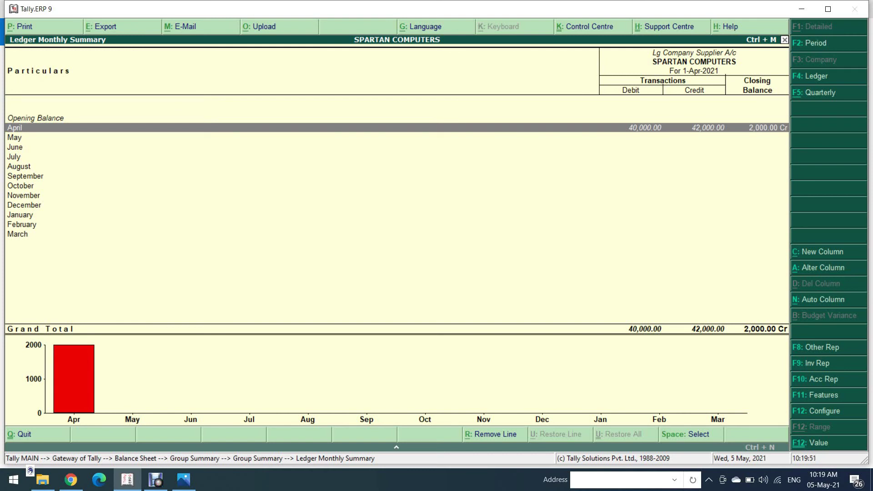
{"action": "key", "text": "Escape"}
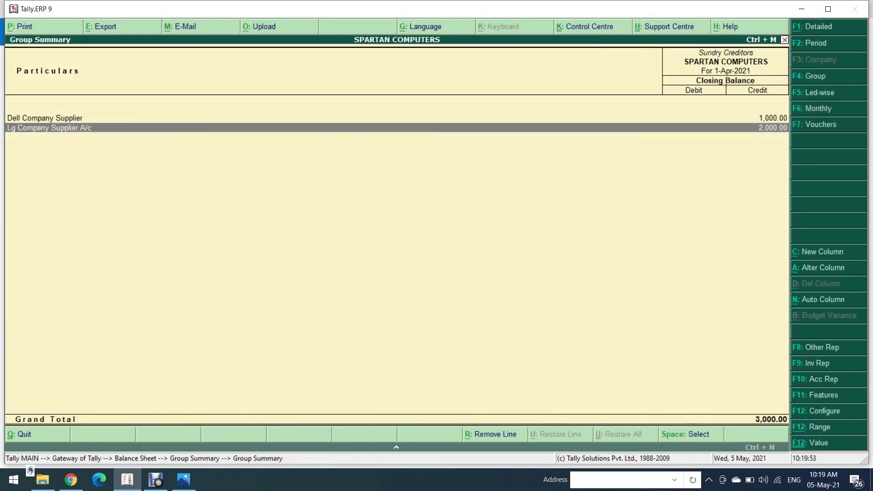
- Examine both customers' monthly ledger summaries under Sundry Debtors in Current Assets
{"action": "key", "text": "Escape"}
{"action": "key", "text": "Escape"}
{"action": "left_click", "coordinate": [425, 91]}
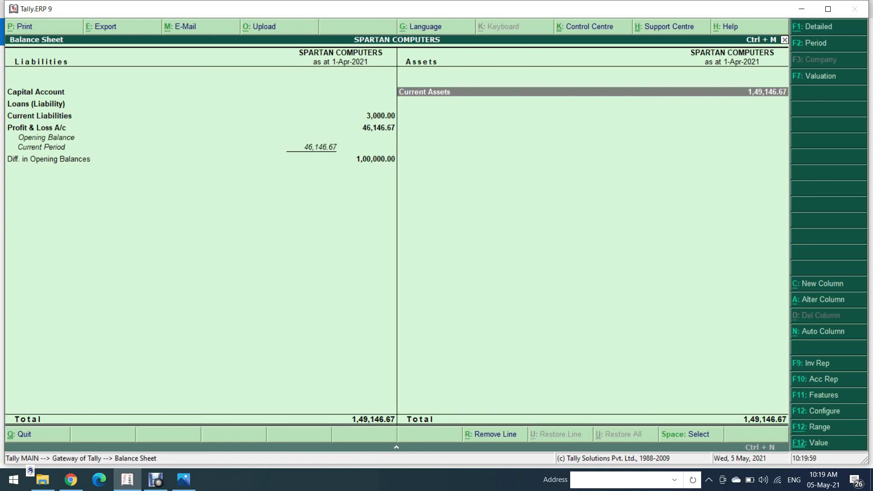
{"action": "key", "text": "Return"}
{"action": "key", "text": "Down"}
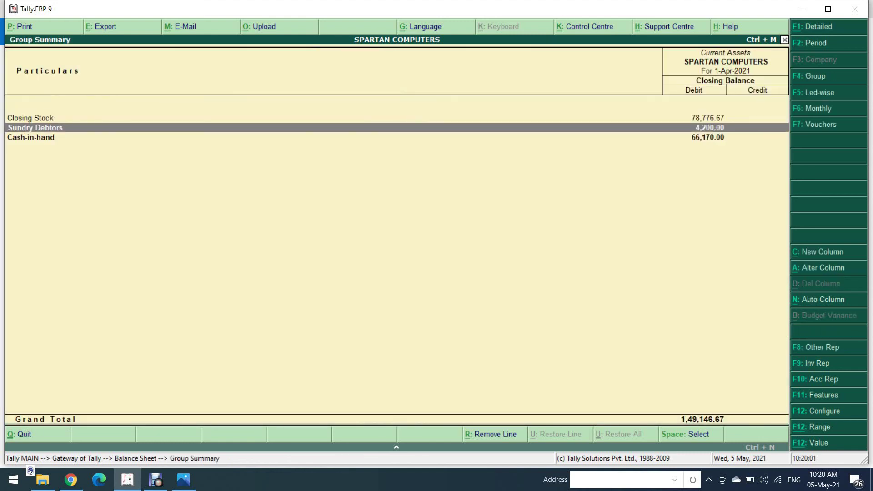
{"action": "key", "text": "Return"}
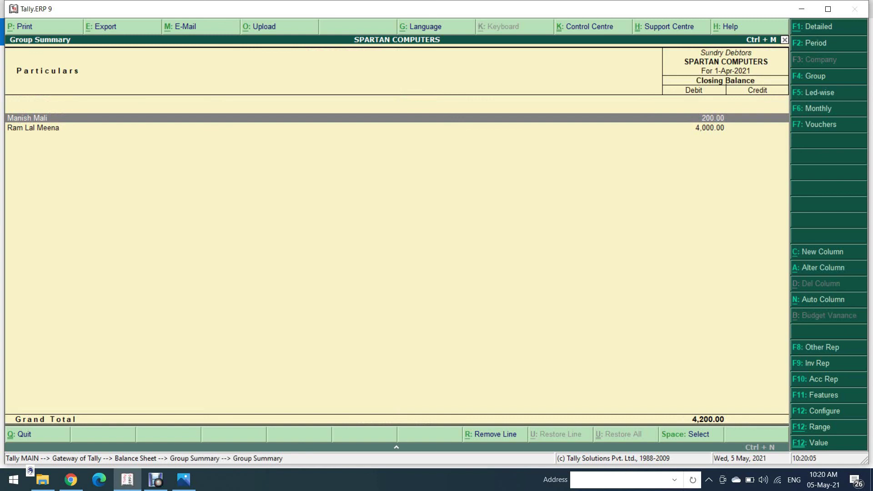
{"action": "key", "text": "Return"}
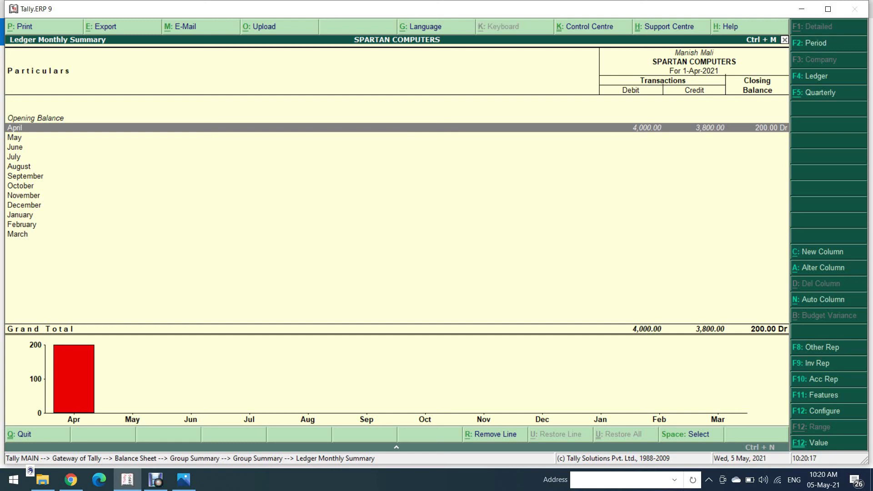
{"action": "key", "text": "Escape"}
{"action": "left_click", "coordinate": [33, 128]}
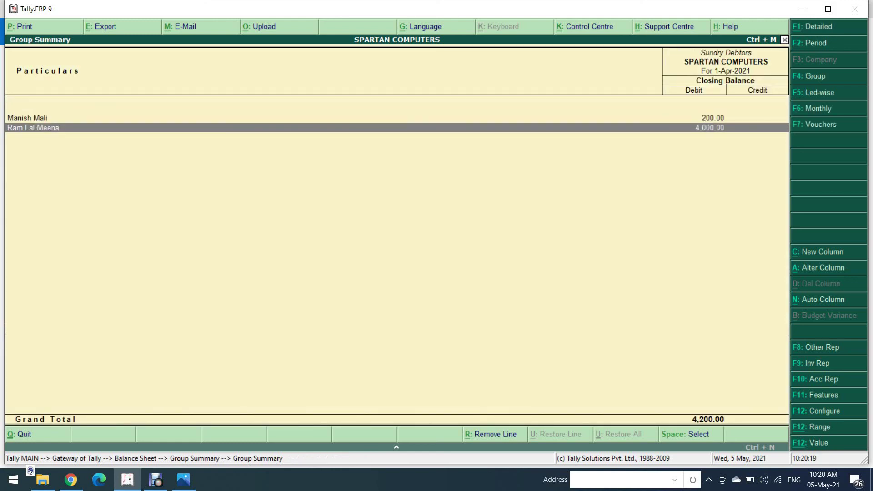
{"action": "key", "text": "Return"}
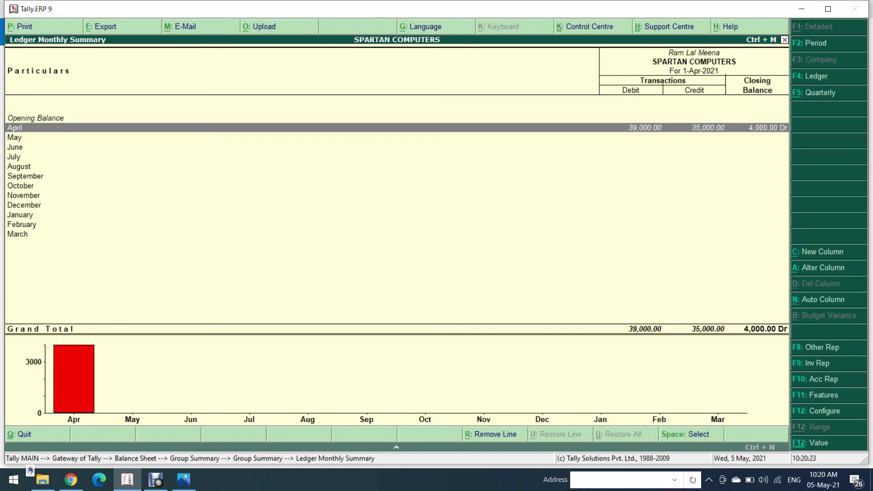
{"action": "key", "text": "Escape"}
- Check the Cash-in-hand balance under Current Assets and return to the Balance Sheet
{"action": "key", "text": "Escape"}
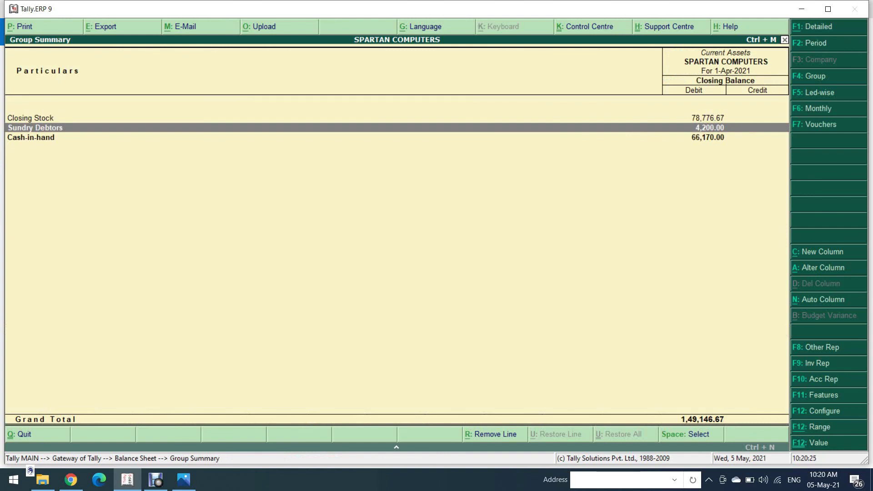
{"action": "left_click", "coordinate": [30, 138]}
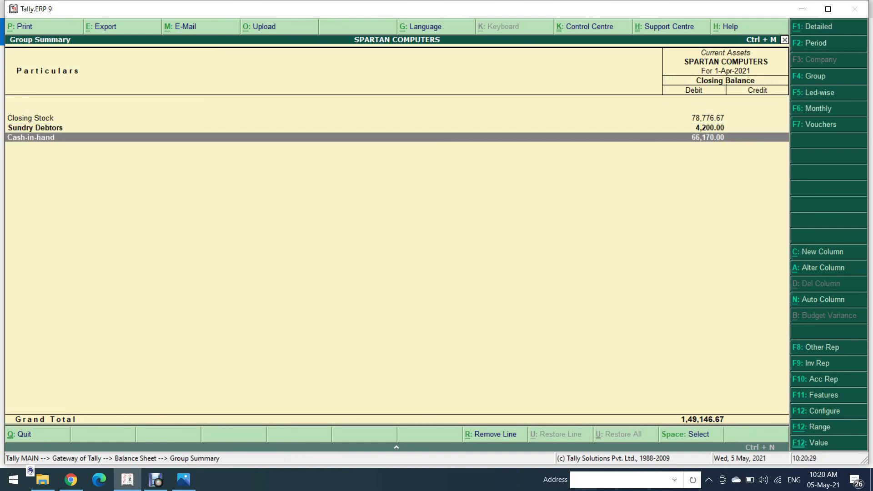
{"action": "key", "text": "Escape"}
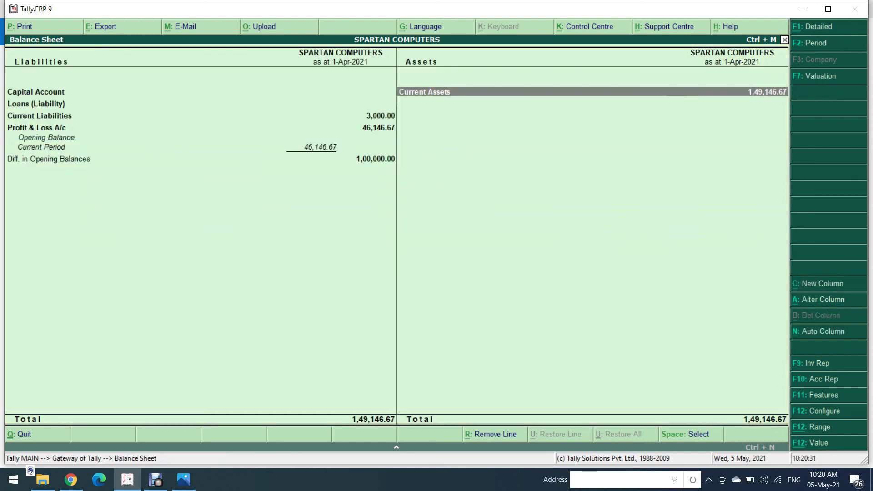